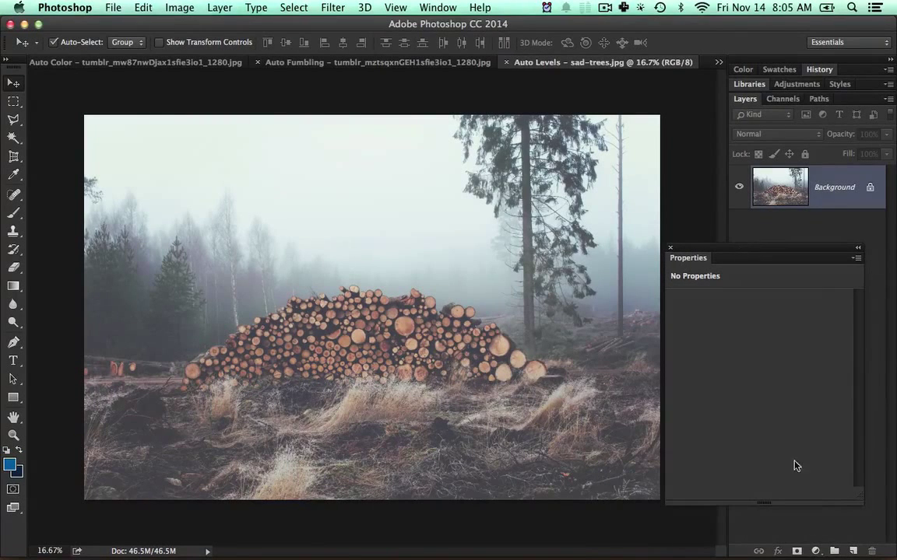
Add a Curves layer, setting the white point from the sky and the black point from the dark ground.
click(814, 551)
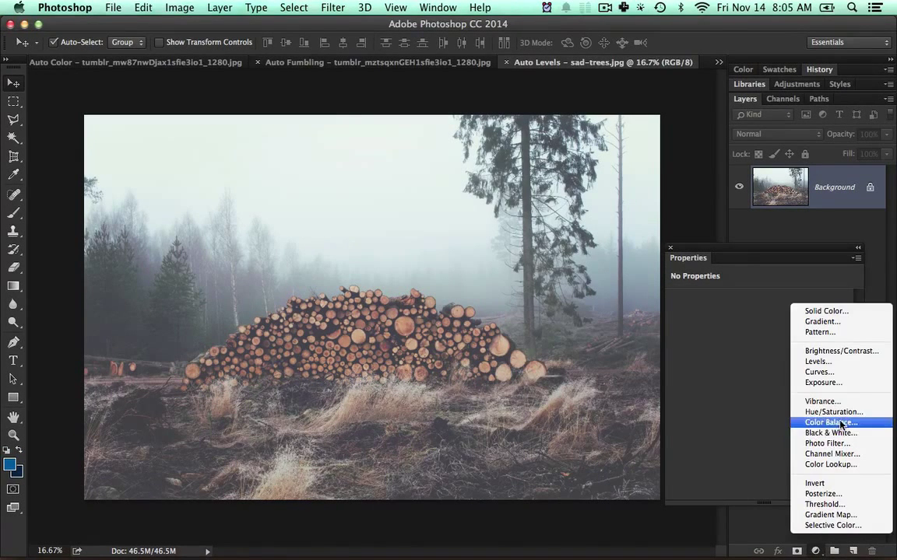
click(825, 372)
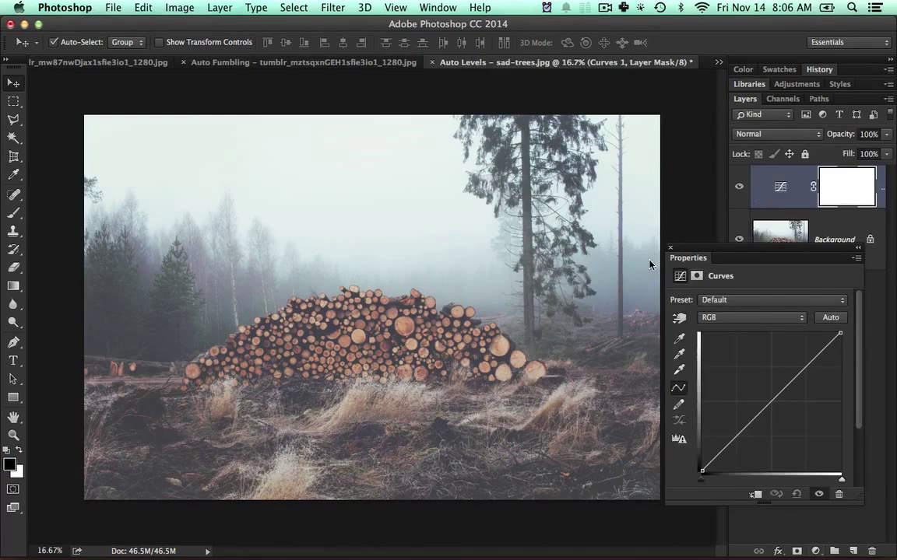
click(678, 369)
click(394, 211)
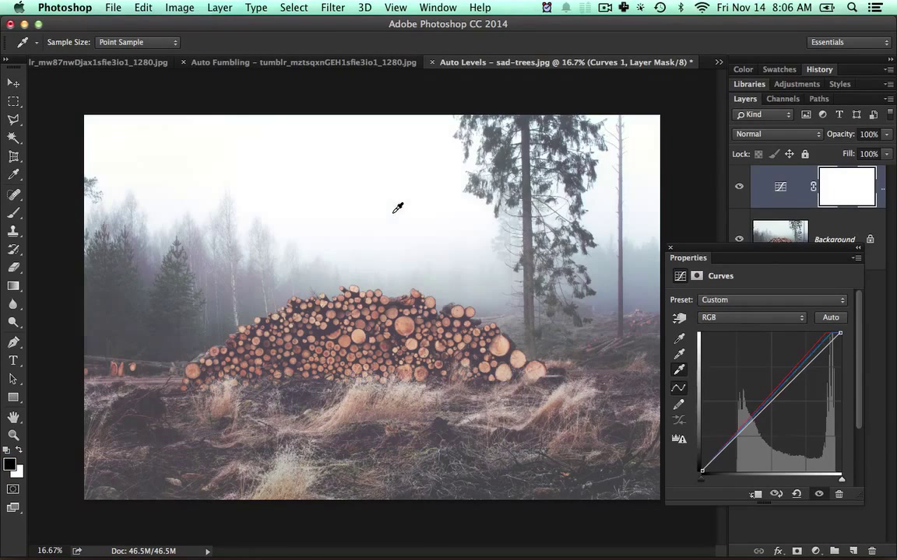
click(678, 338)
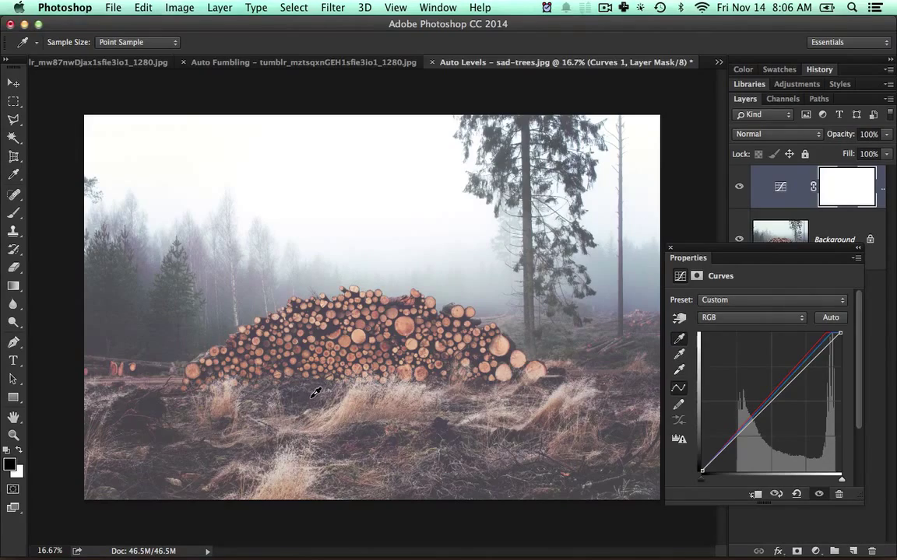
click(282, 354)
Check black clipping and resample the black point from the dark trees.
key(alt)
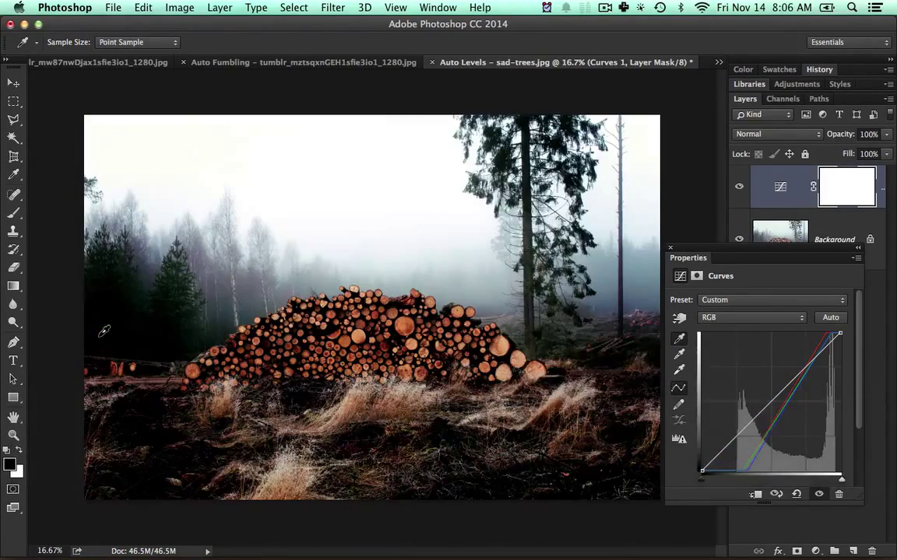
key(alt)
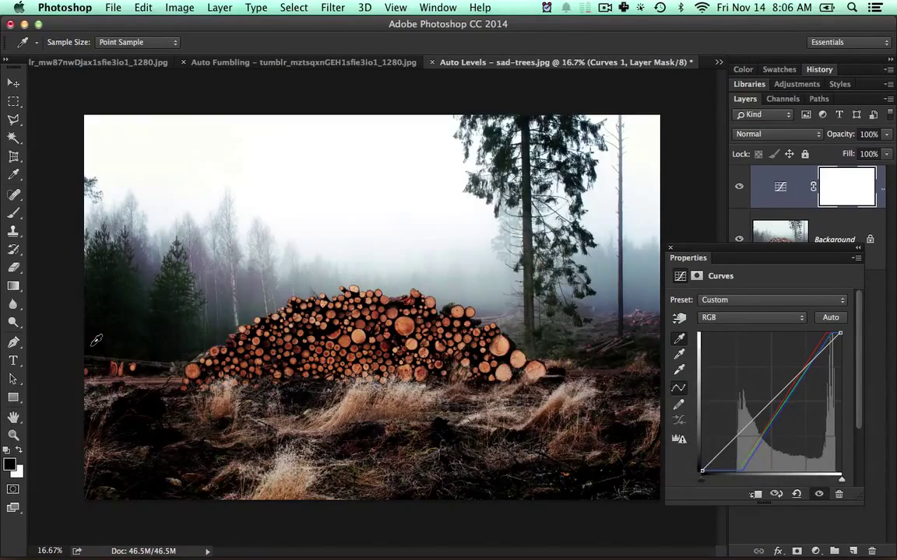
alt+click(95, 341)
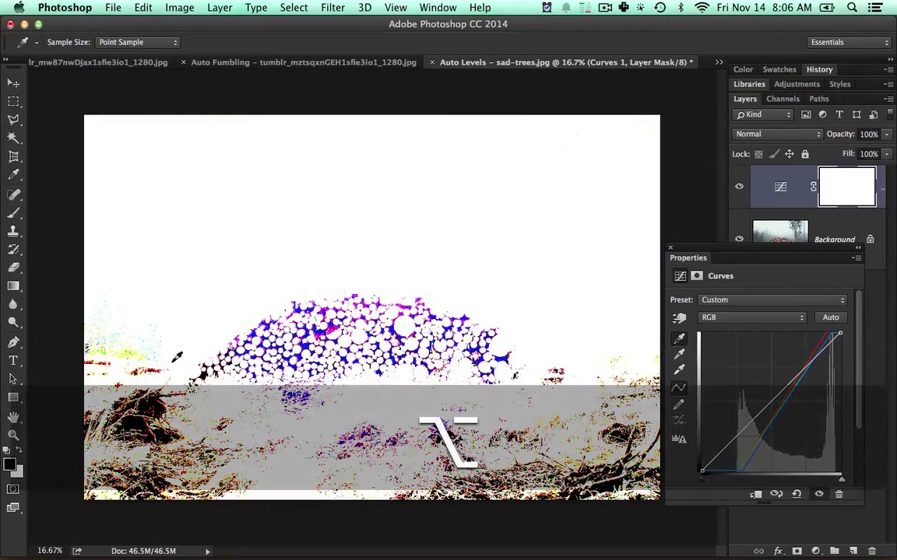
key(alt)
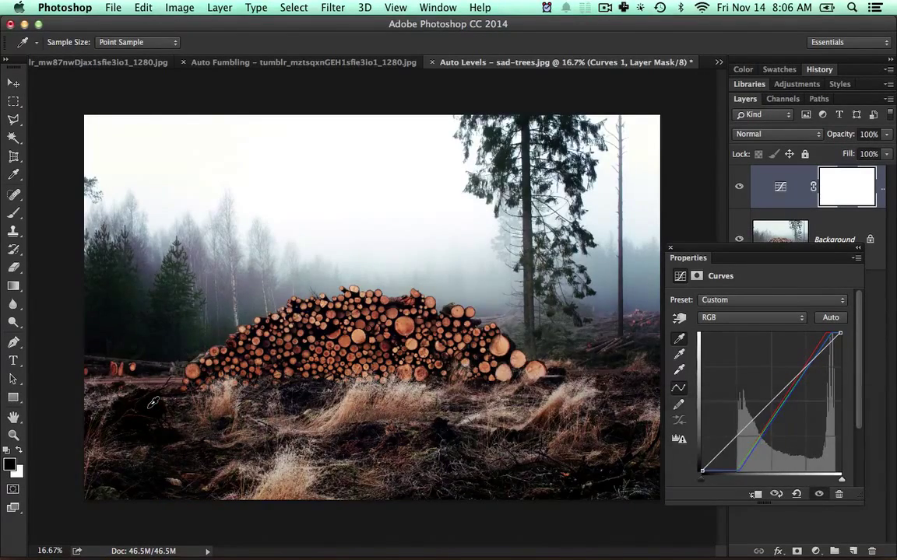
key(alt)
key(alt)
key(alt)
Compare against the uncorrected photo, then lower the Curves layer opacity to 77%.
key(backslash)
click(738, 189)
click(739, 189)
click(740, 188)
click(740, 188)
drag(880, 147, 866, 149)
Set the Curves layer opacity to 64%, toggling its visibility to compare before and after.
click(740, 188)
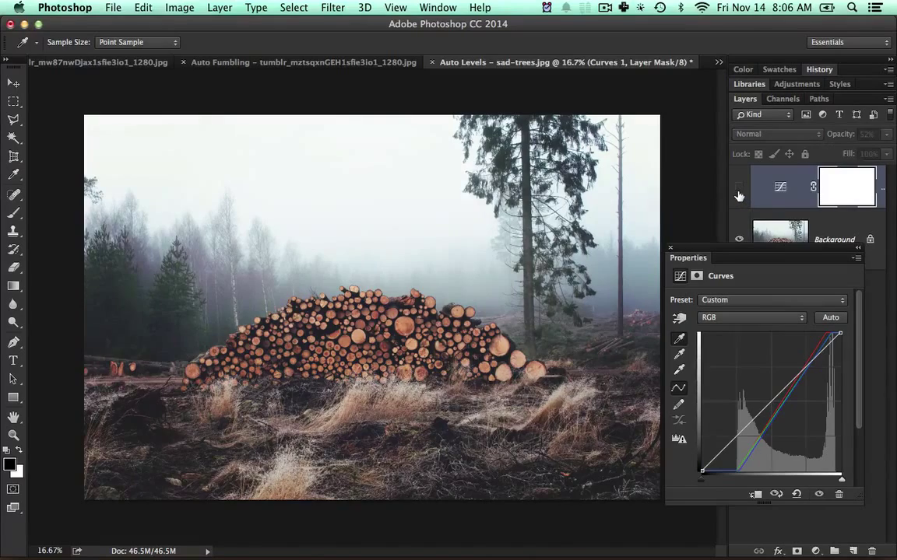
click(740, 188)
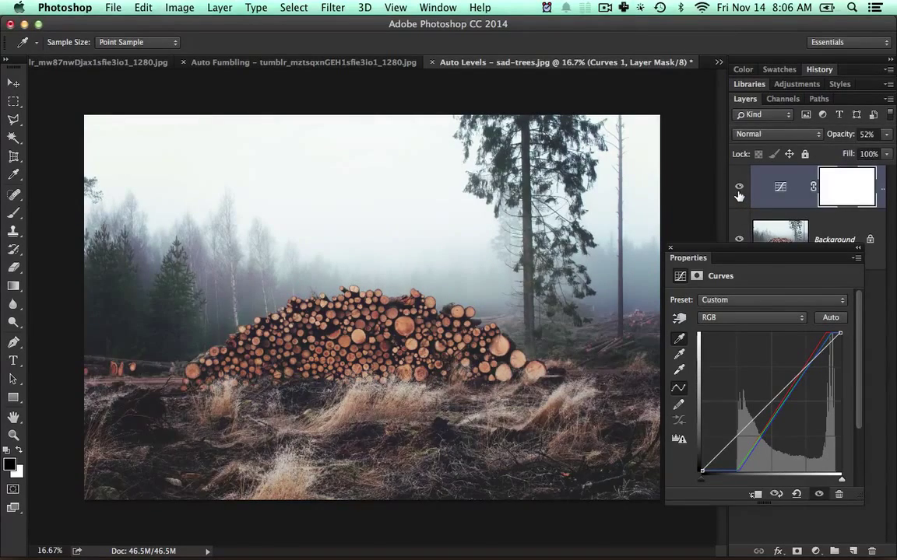
double_click(740, 189)
click(886, 134)
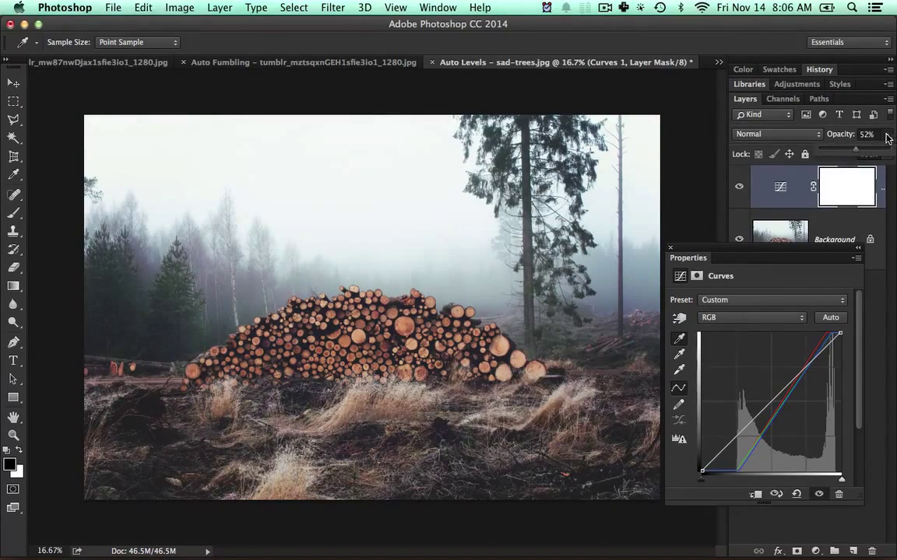
drag(861, 151, 865, 151)
click(739, 189)
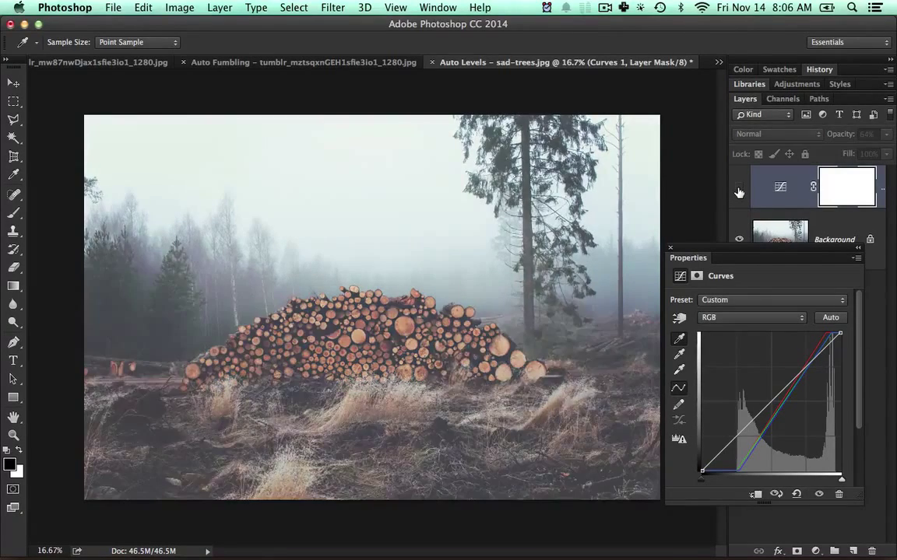
click(739, 189)
click(740, 188)
click(740, 189)
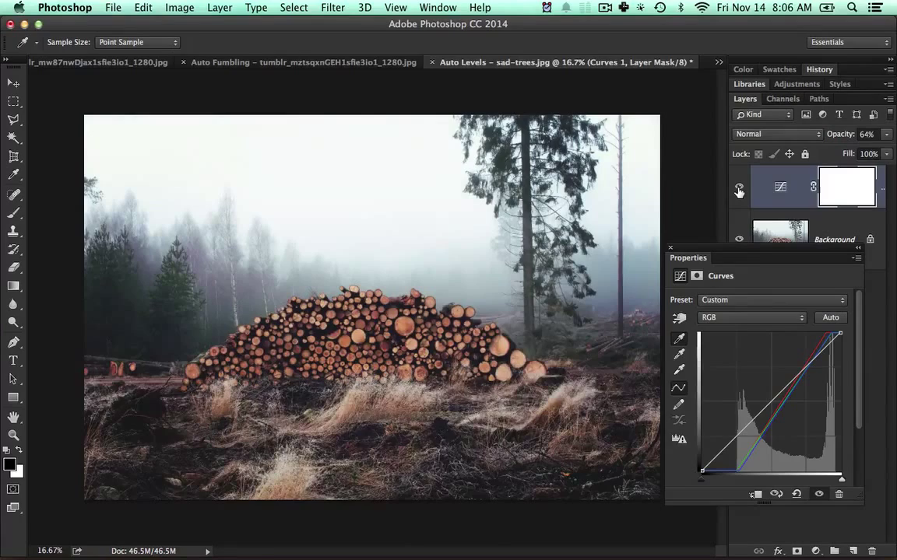
Close sad-trees.jpg without saving, keep the road photo open, and float the Properties panel over the canvas.
key(super+w)
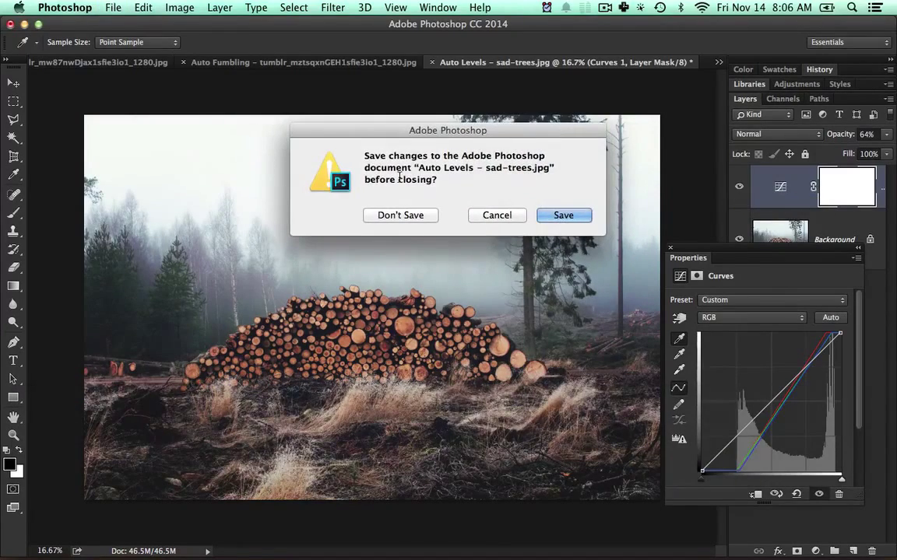
click(400, 216)
key(super+w)
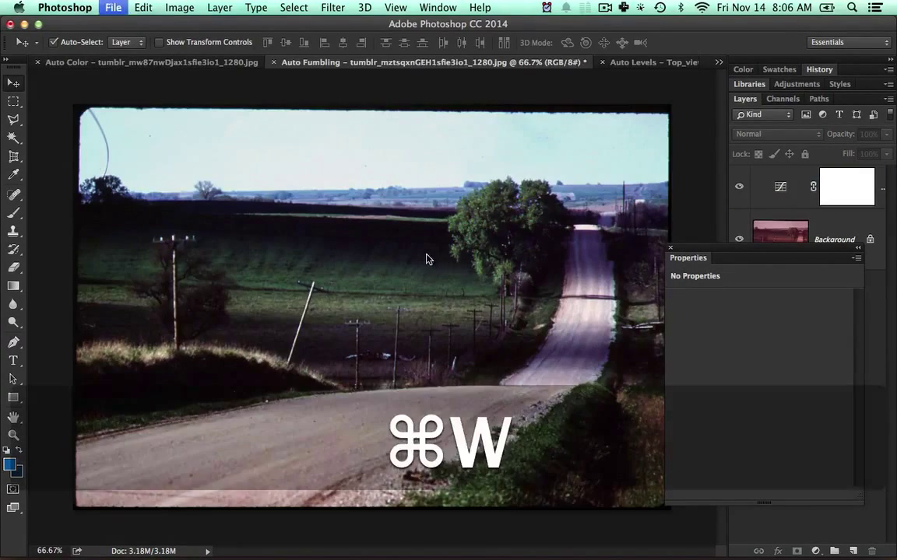
key(Escape)
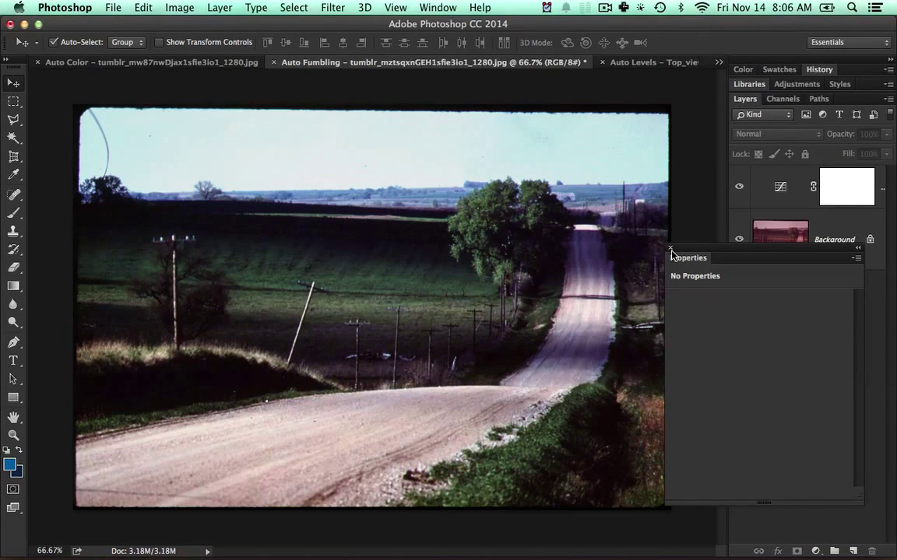
drag(671, 253, 136, 242)
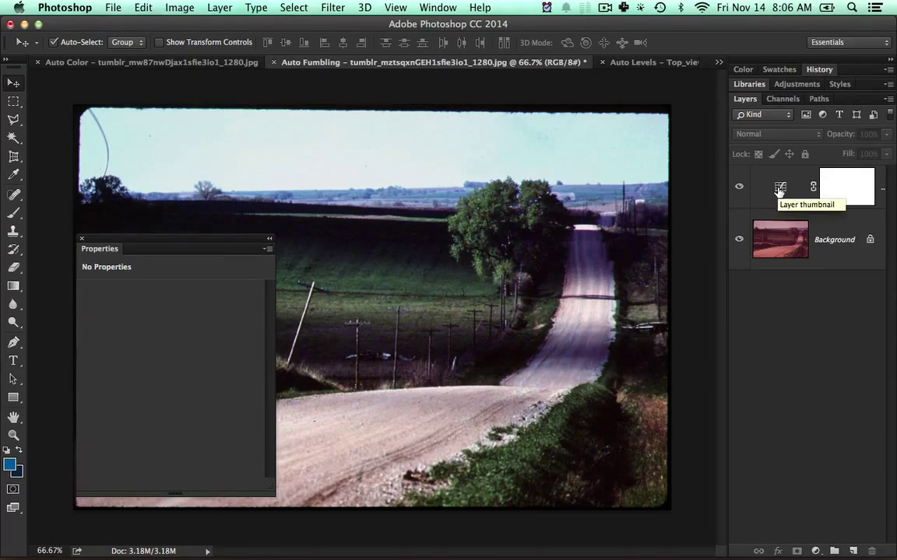
drag(231, 240, 197, 231)
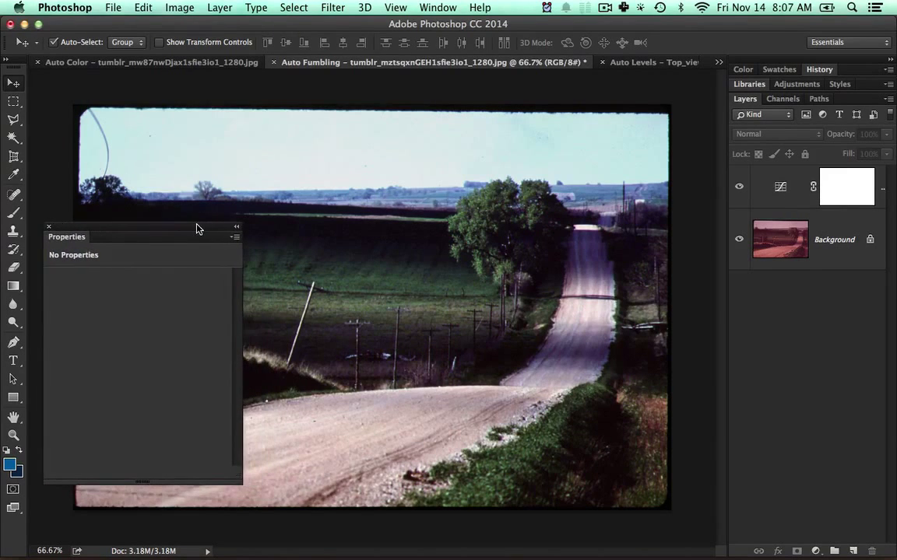
On the road photo's Curves layer, add a midtone point on the RGB curve to brighten it.
click(782, 204)
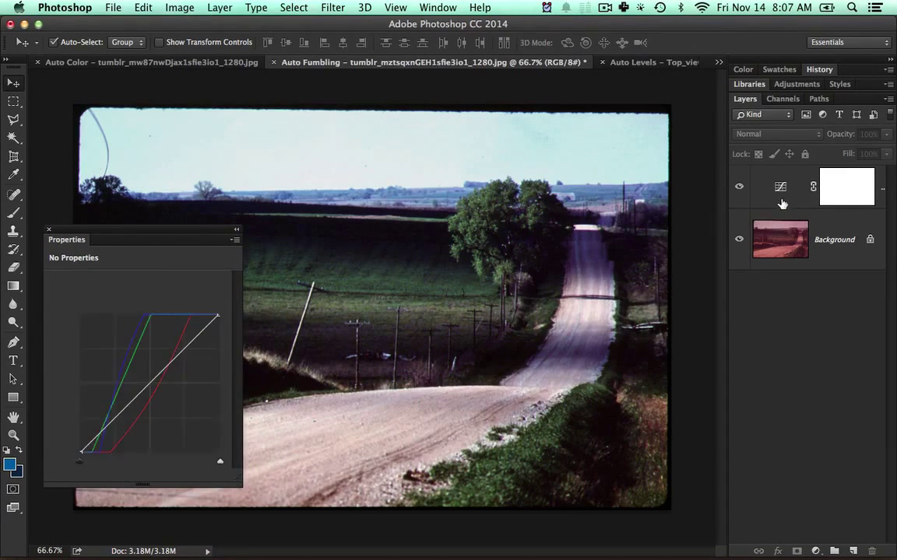
drag(144, 228, 791, 264)
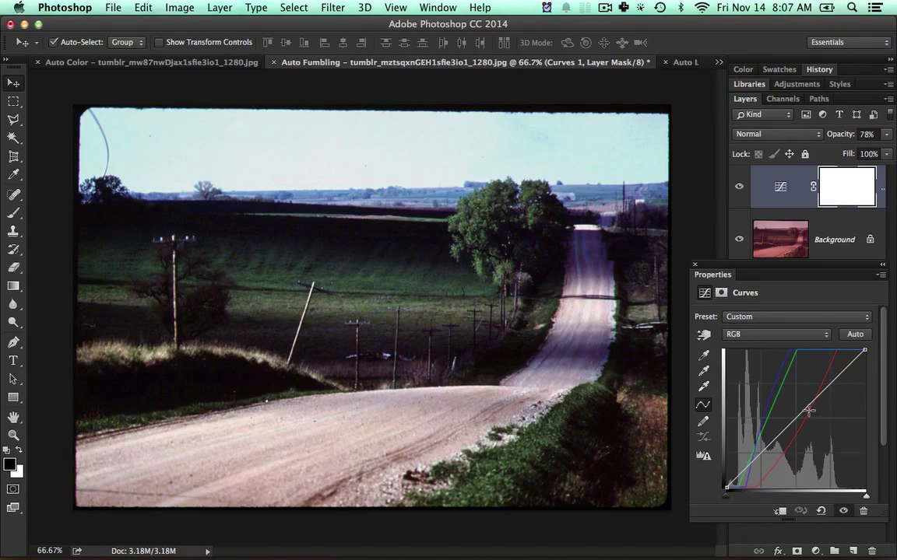
drag(809, 410, 701, 313)
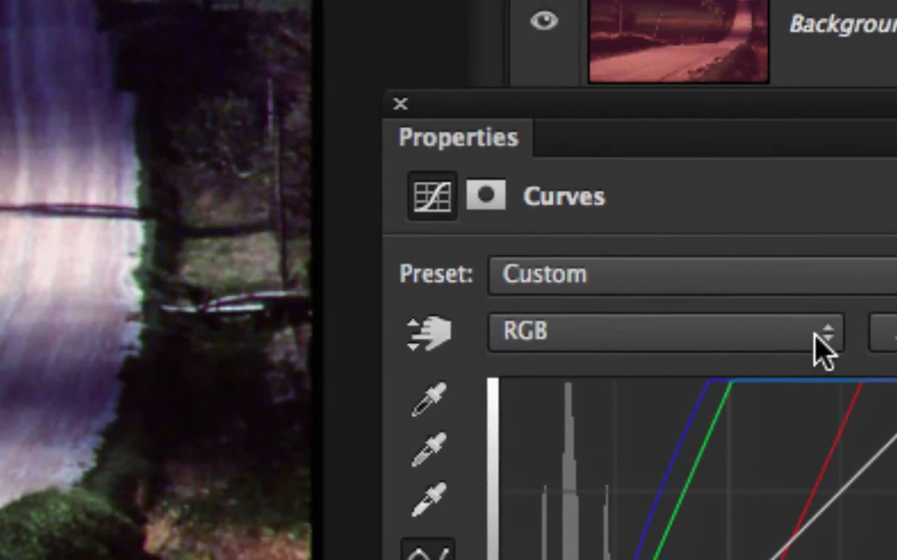
click(886, 333)
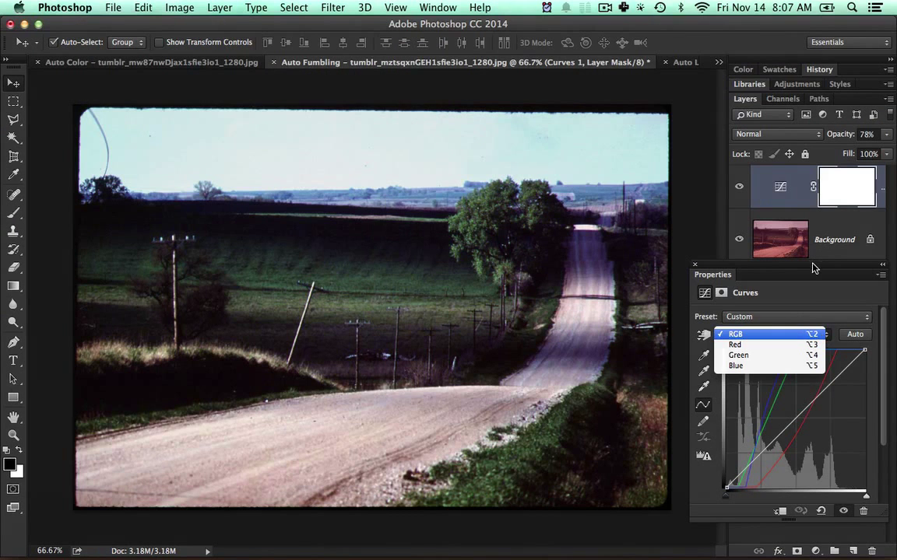
click(821, 350)
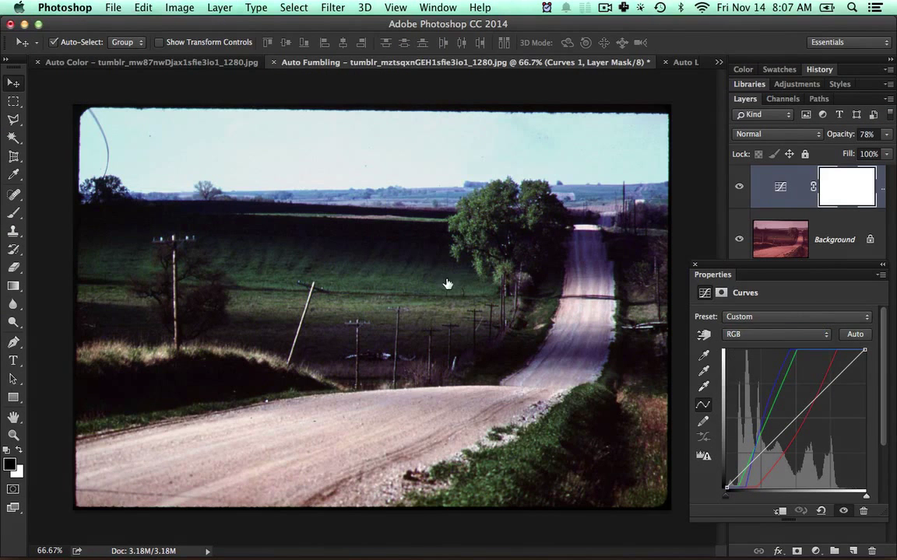
drag(732, 274, 407, 262)
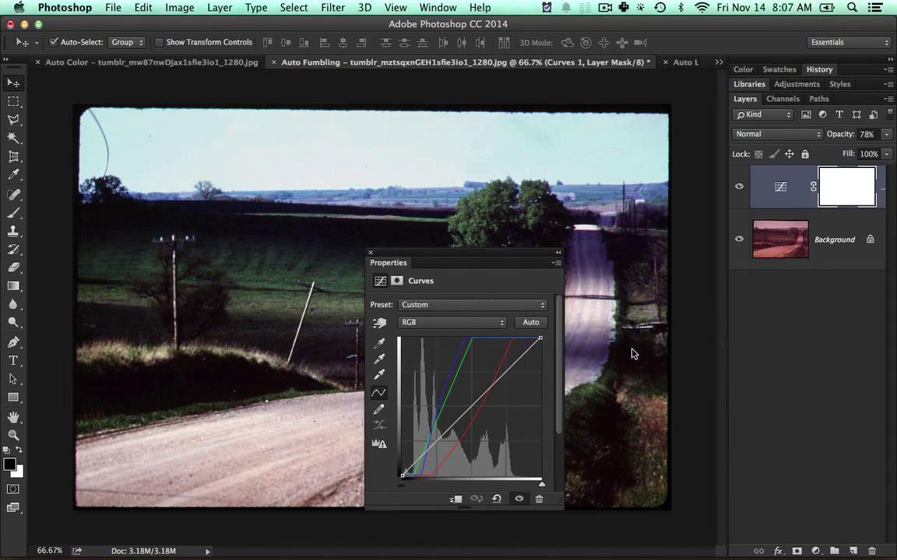
click(816, 551)
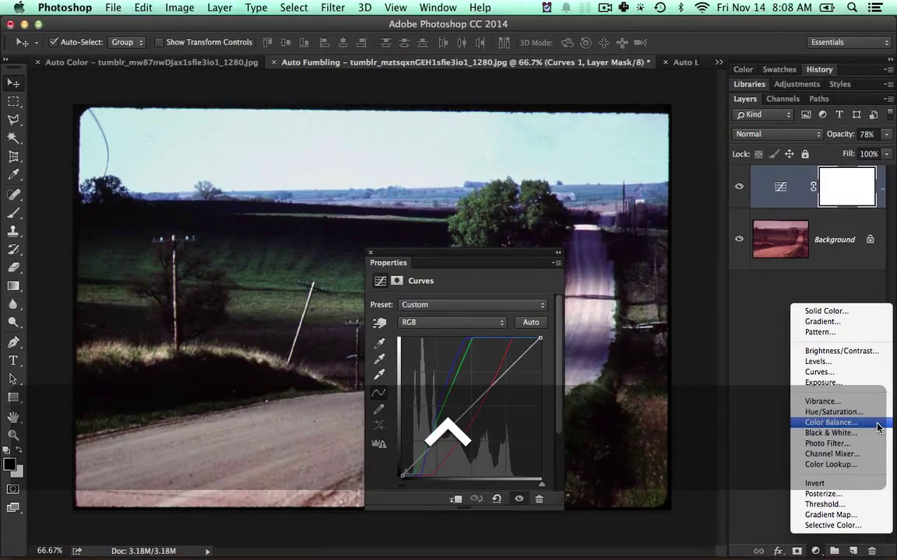
Add a Color Balance layer and shift its midtones +13 toward green.
click(878, 426)
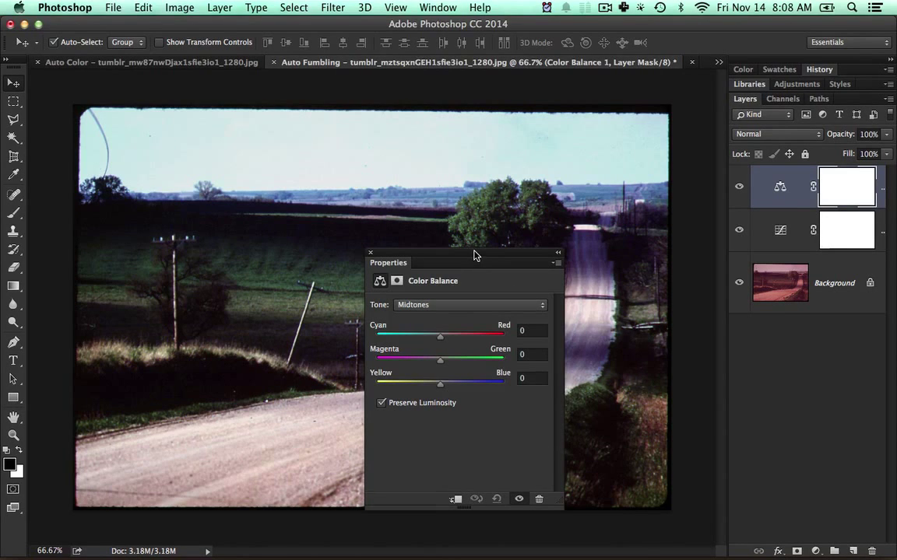
drag(476, 253, 612, 198)
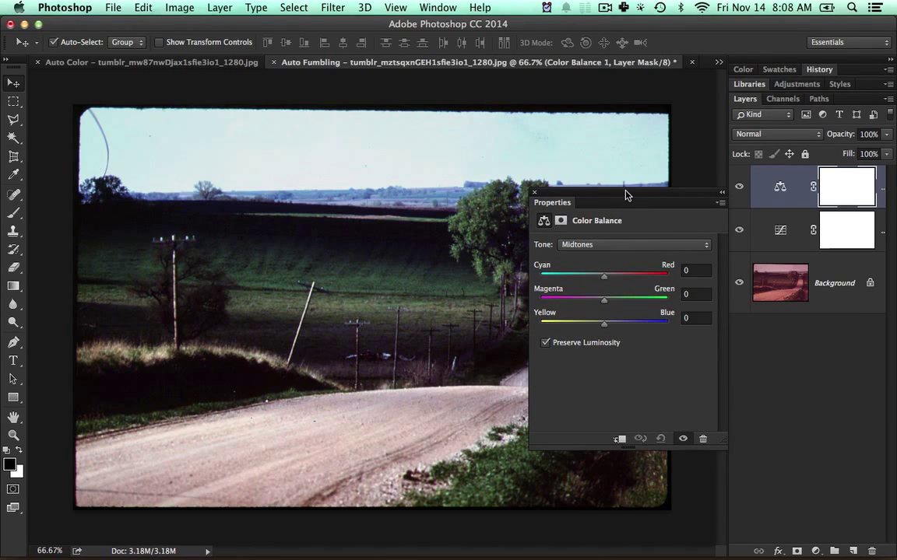
drag(625, 194, 801, 164)
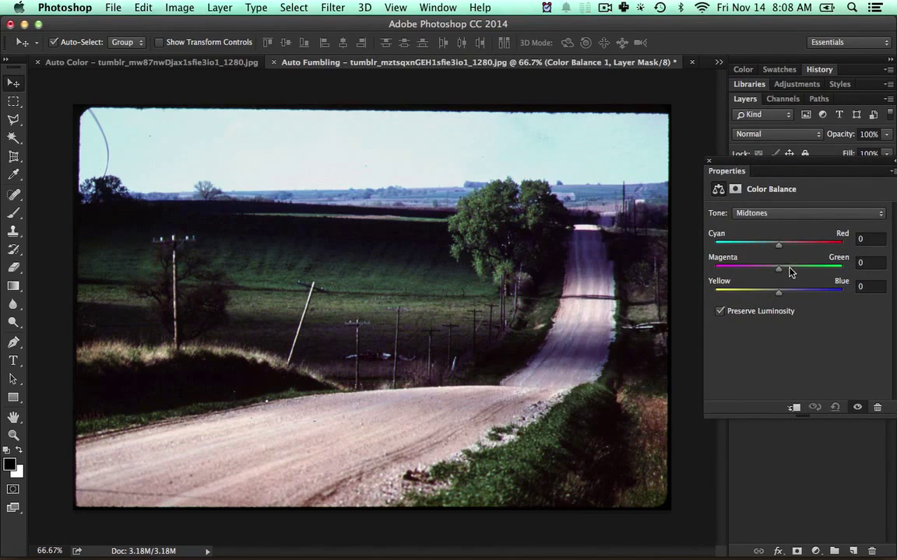
mouse_move(778, 274)
mouse_down()
mouse_move(794, 274)
mouse_move(786, 271)
mouse_up()
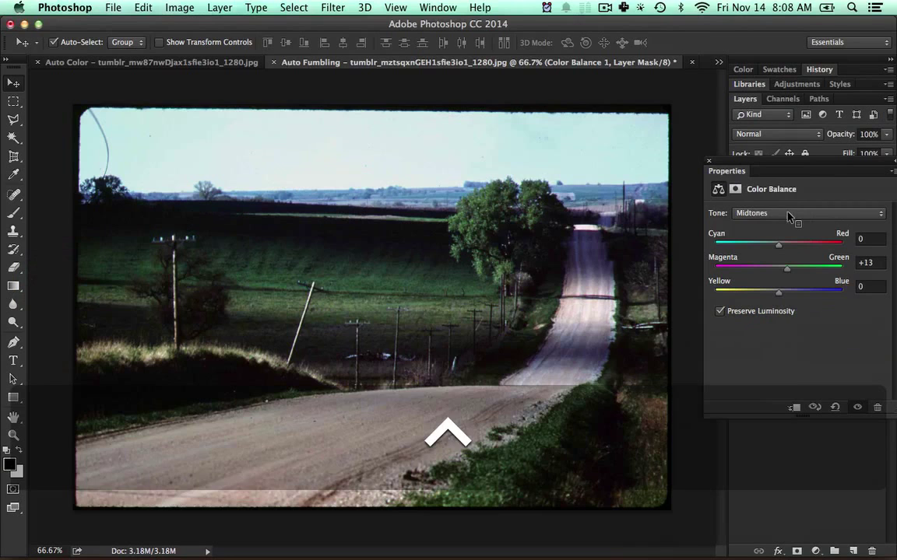
click(790, 214)
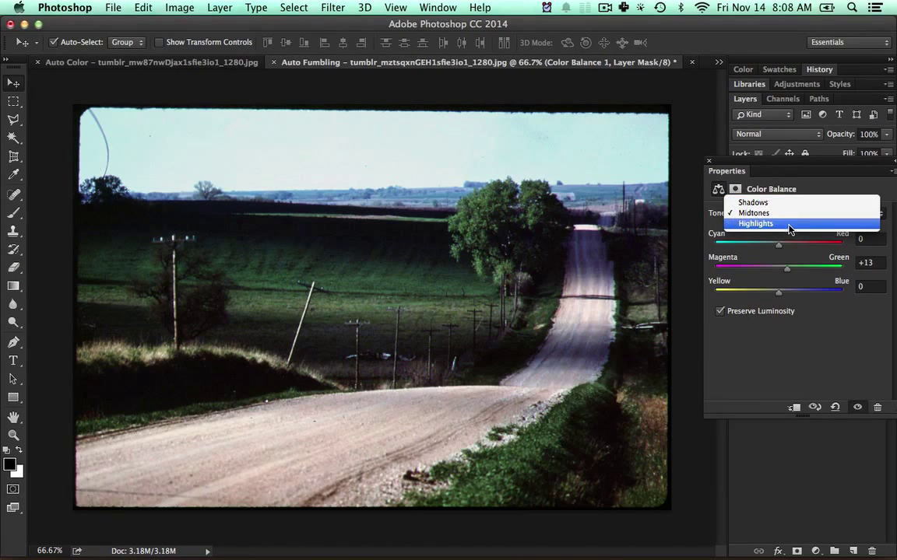
Shift the Color Balance shadows +8 toward green.
click(783, 203)
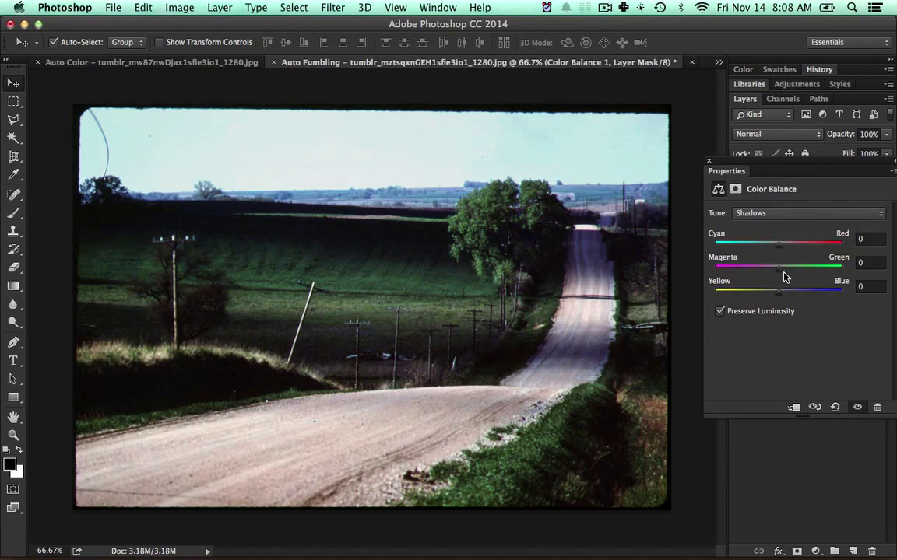
drag(783, 275, 794, 275)
drag(794, 272, 783, 273)
click(781, 216)
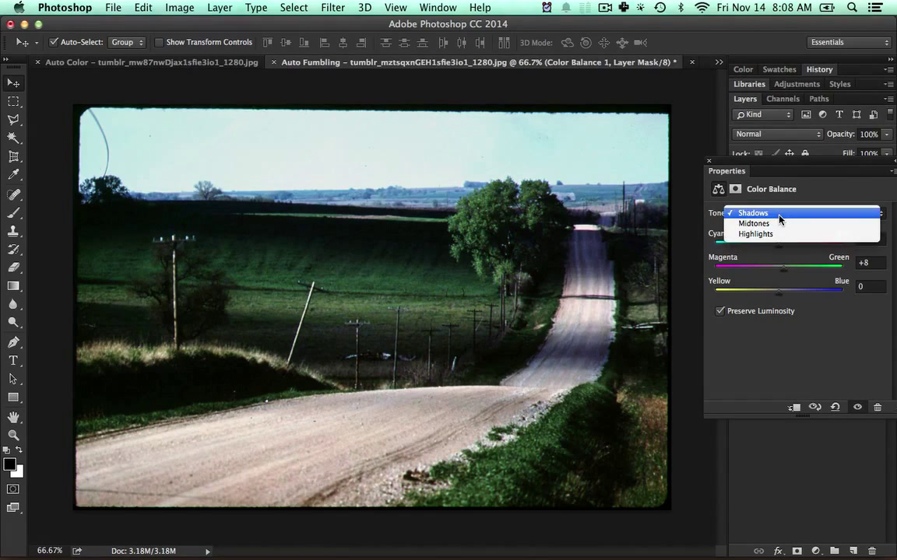
click(779, 215)
Lower the Curves layer's opacity to 70%.
drag(761, 168, 564, 272)
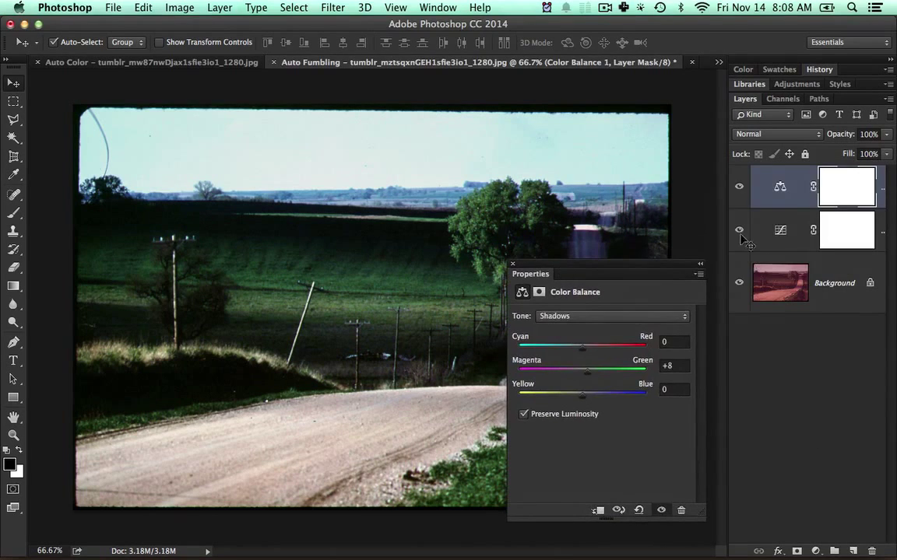
click(786, 228)
click(889, 135)
drag(870, 150, 863, 148)
Select Color Balance 1, toggle it to compare, then hide both adjustment layers to show the original.
click(798, 192)
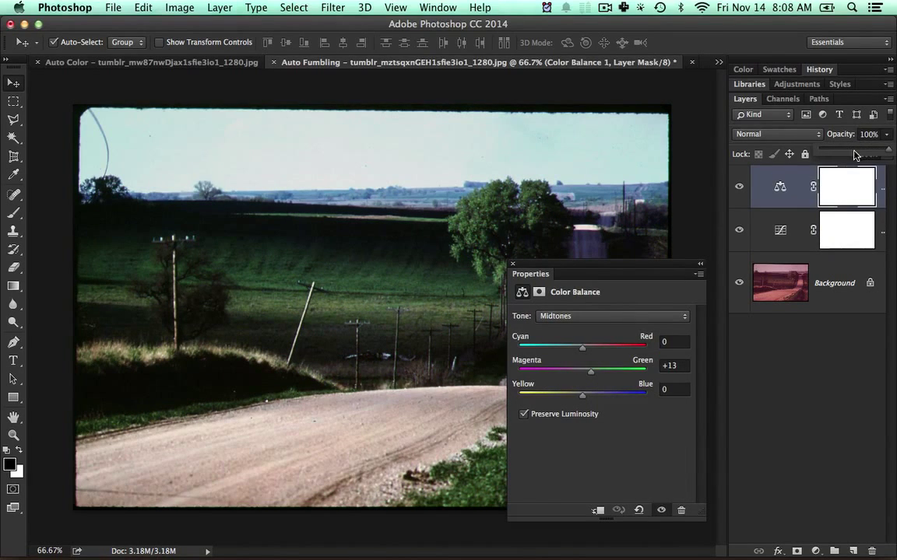
drag(636, 269, 808, 268)
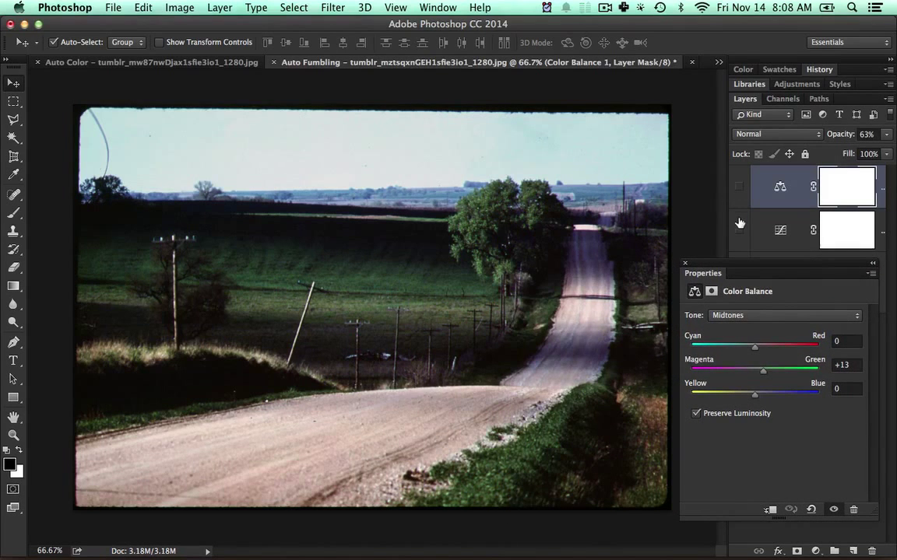
click(738, 191)
click(739, 193)
click(738, 188)
click(739, 228)
click(739, 187)
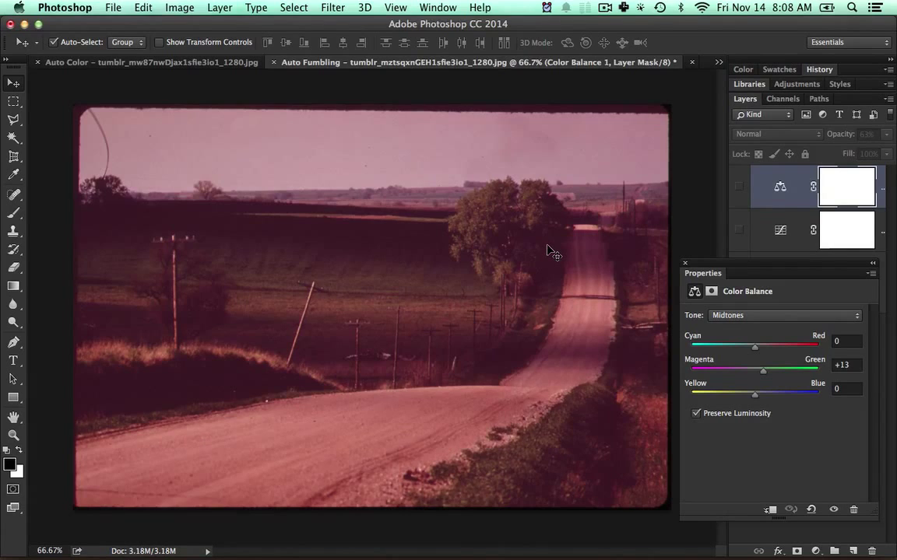
Zoom in and pan to inspect the tree and road detail.
key(super+equal)
key(super+equal)
key(super+equal)
key(super+equal)
key(space)
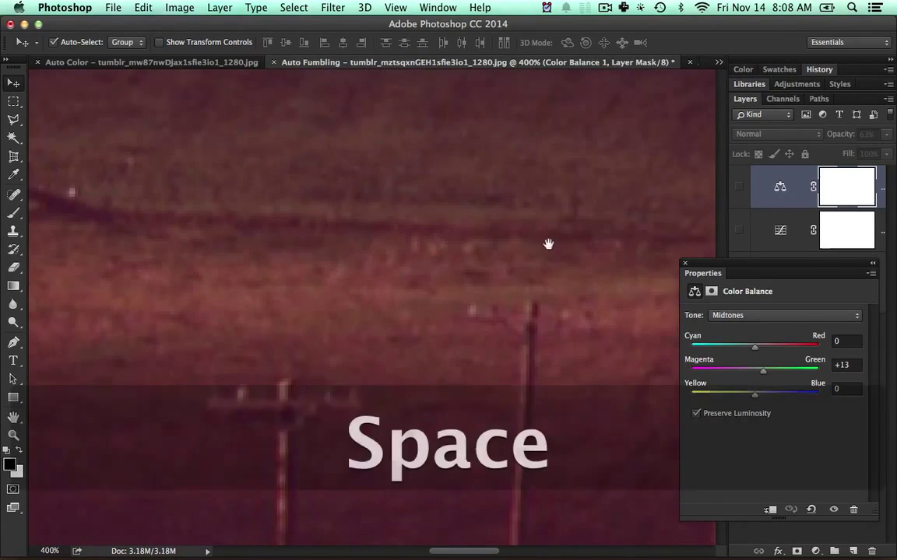
drag(548, 244, 290, 320)
drag(514, 227, 122, 326)
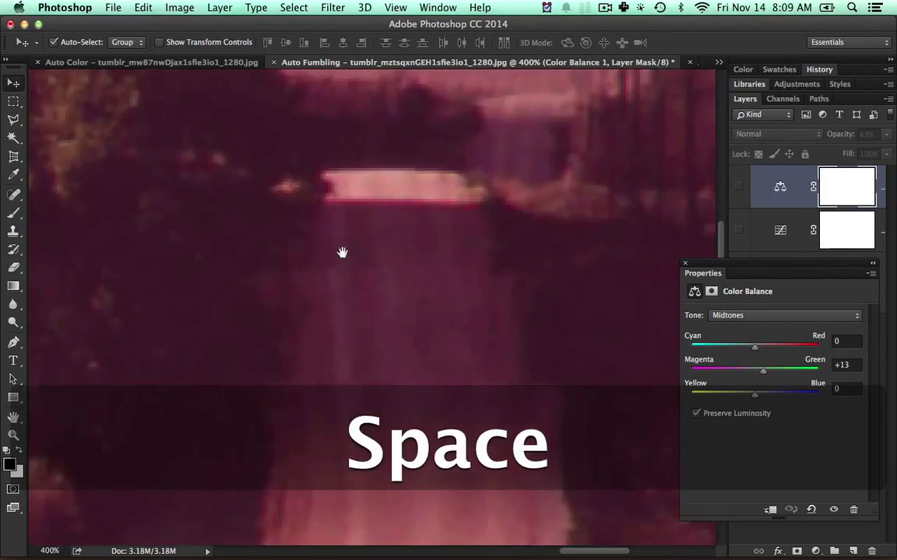
drag(342, 252, 638, 152)
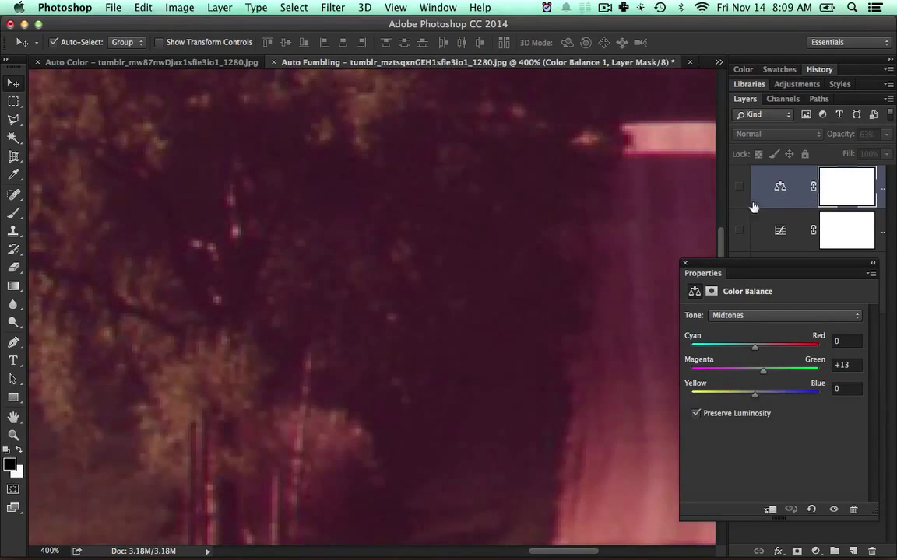
Turn both adjustment layers back on, fit the photo on screen, and close the document.
drag(740, 230, 742, 188)
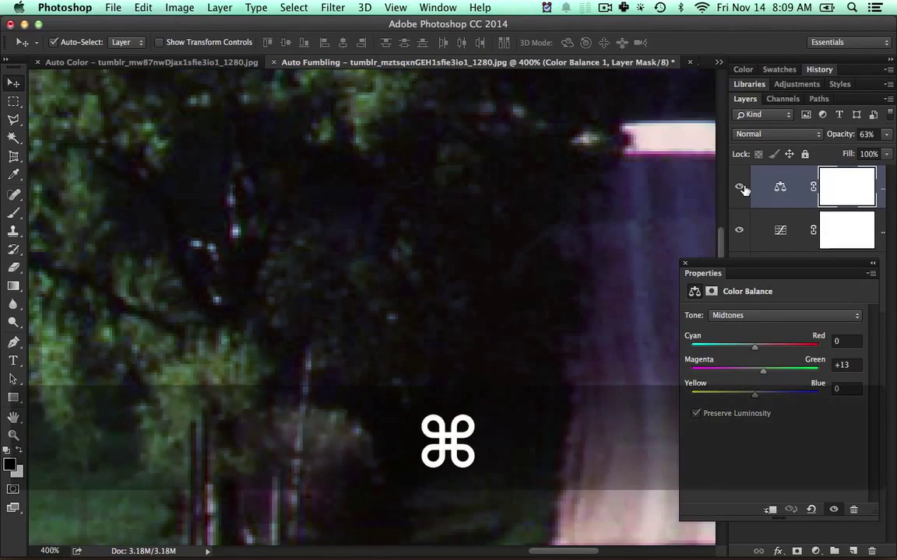
key(super+0)
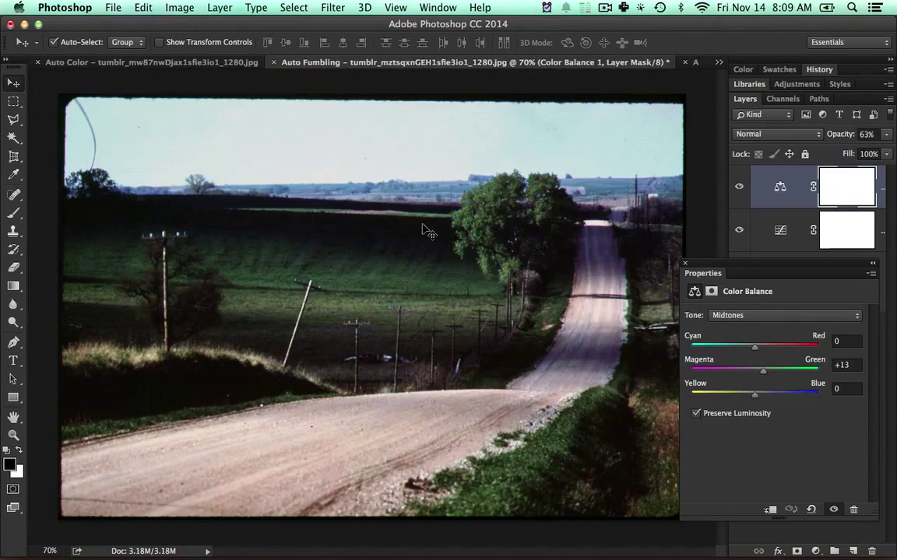
key(super+w)
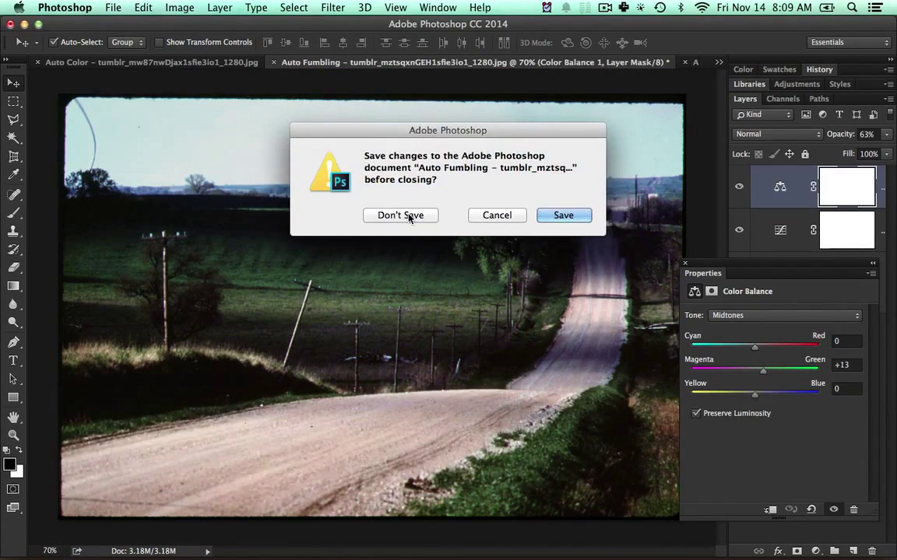